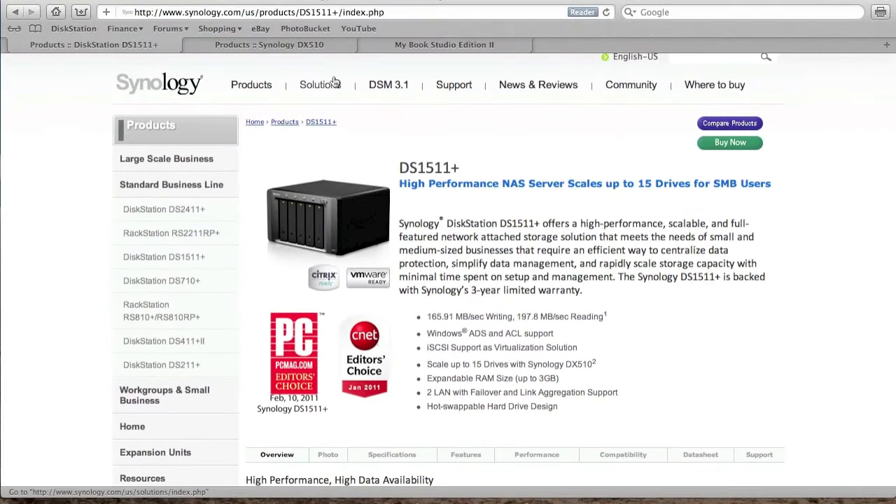
# Step: Review the Synology DX510 expansion unit's product page against the DS1511+ page, including its volume expansion and plug-n-use sections
pyautogui.click(314, 46)
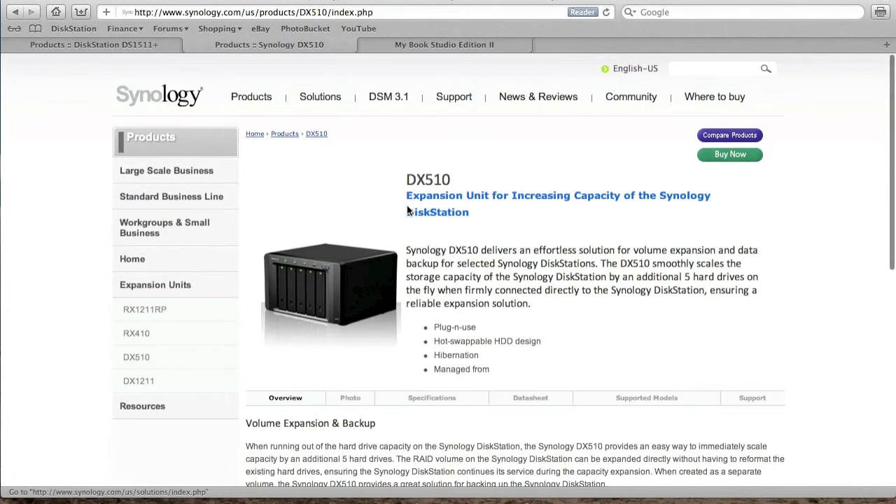
pyautogui.scroll(-4, 501, 262)
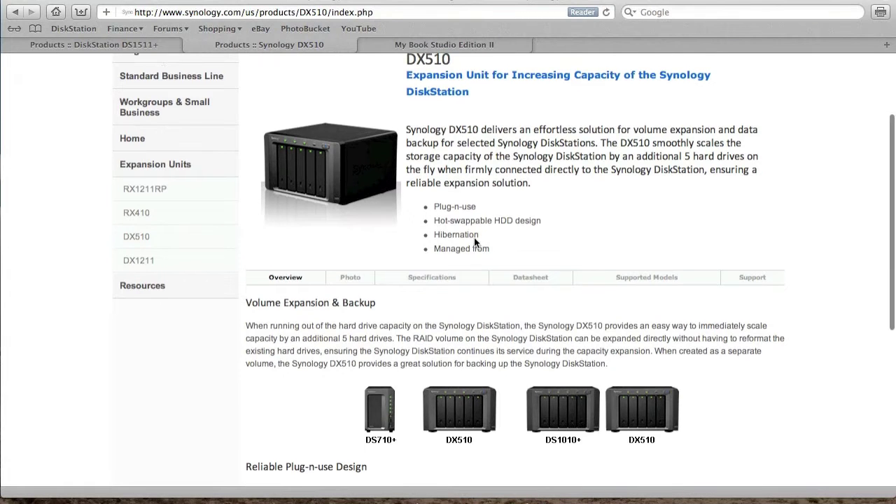
pyautogui.scroll(4, 474, 238)
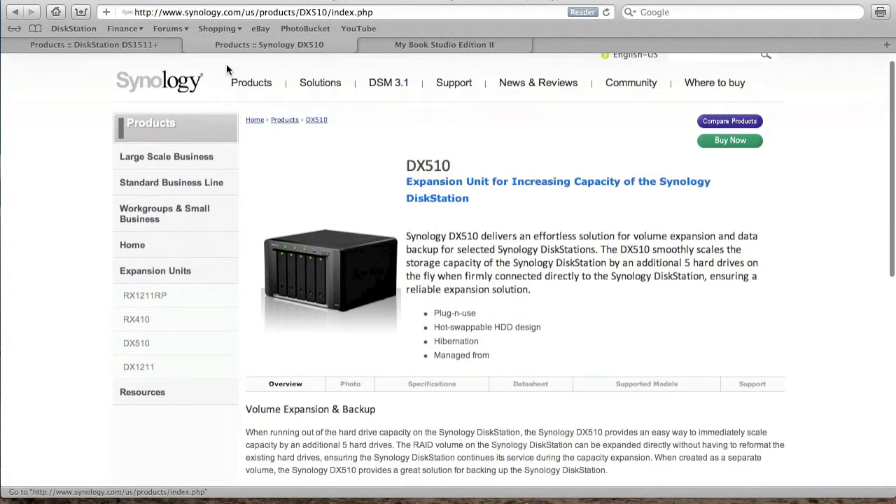
pyautogui.click(146, 45)
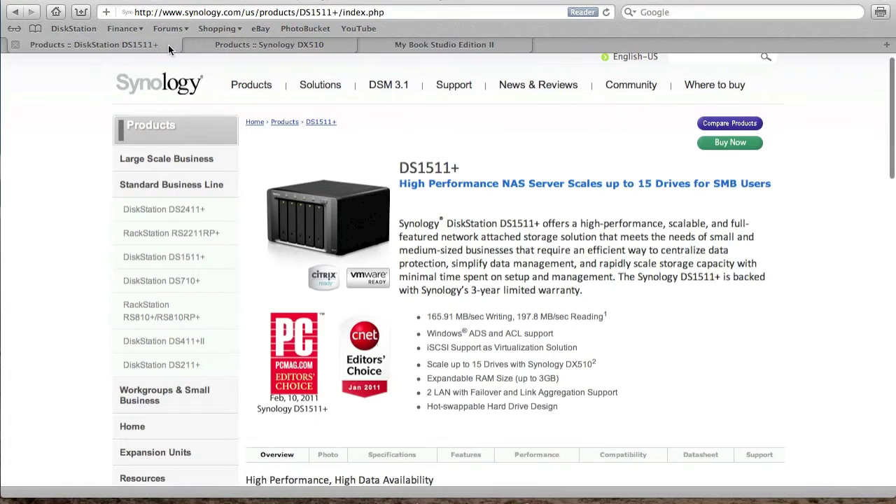
pyautogui.click(215, 43)
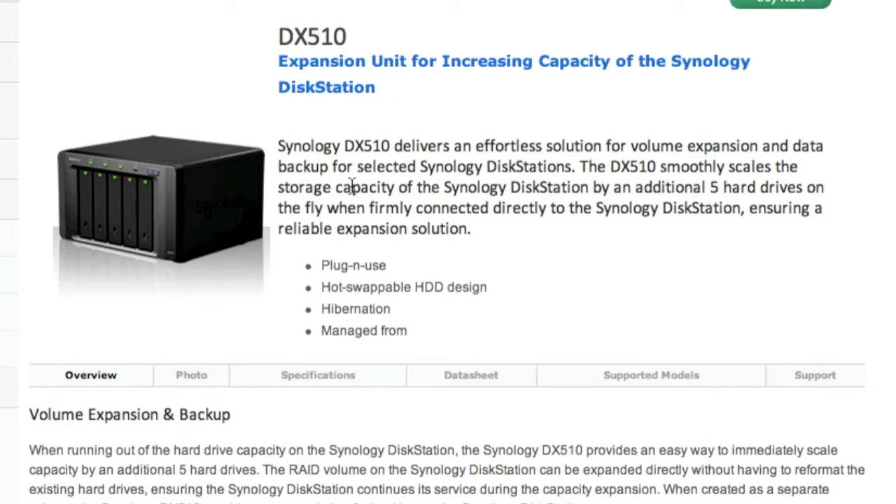
pyautogui.scroll(-2, 384, 211)
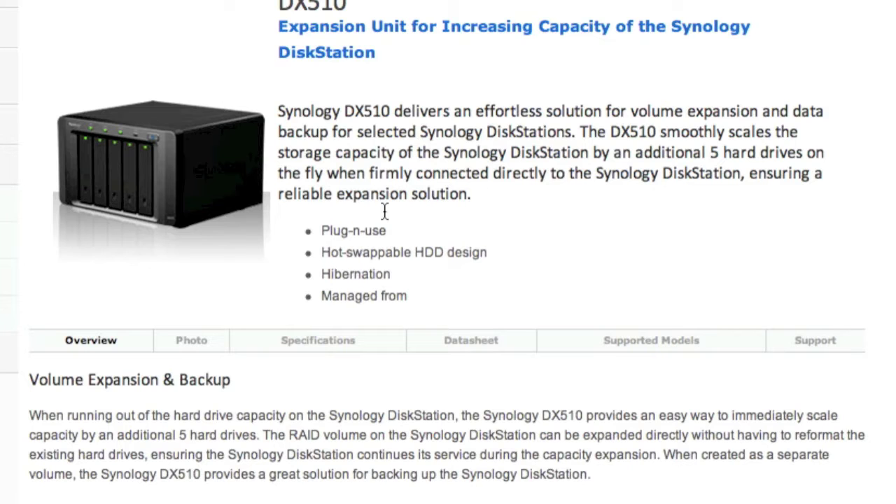
pyautogui.scroll(-5, 384, 210)
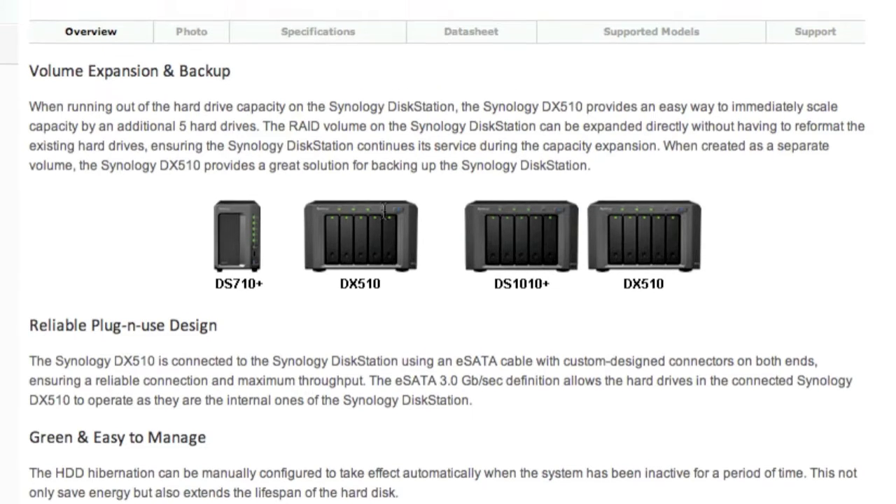
pyautogui.scroll(3, 385, 210)
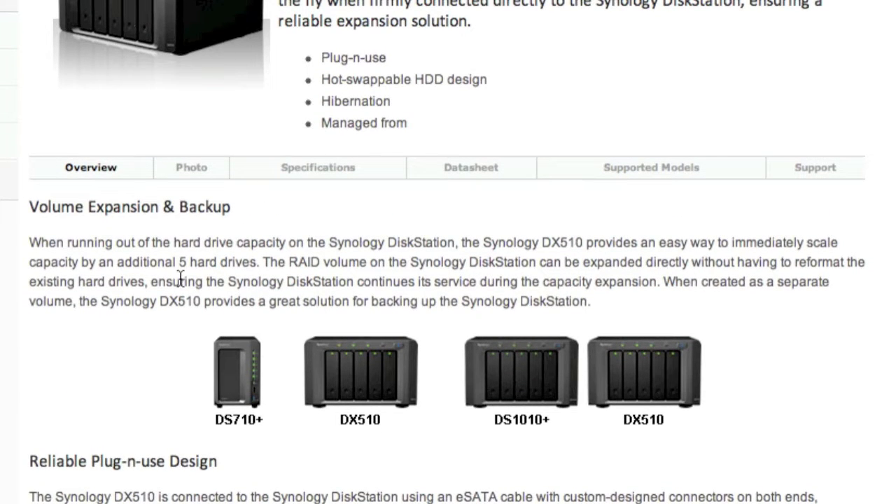
pyautogui.scroll(-5, 181, 278)
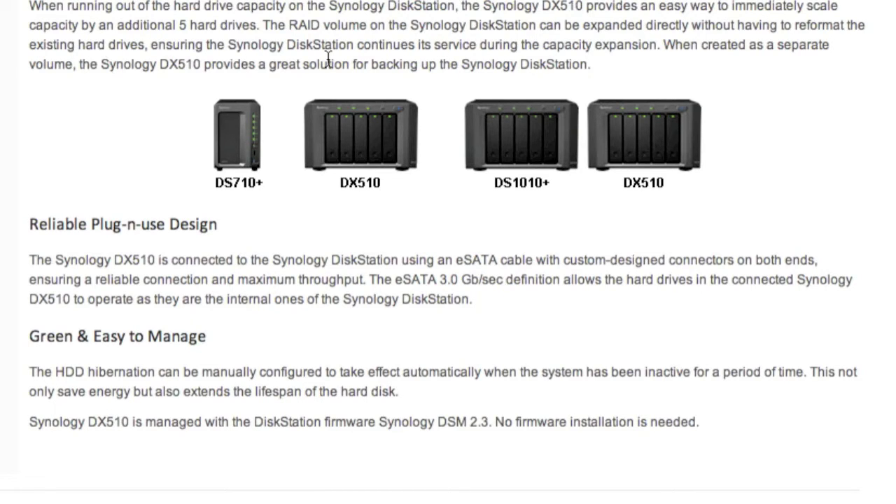
pyautogui.scroll(6, 326, 62)
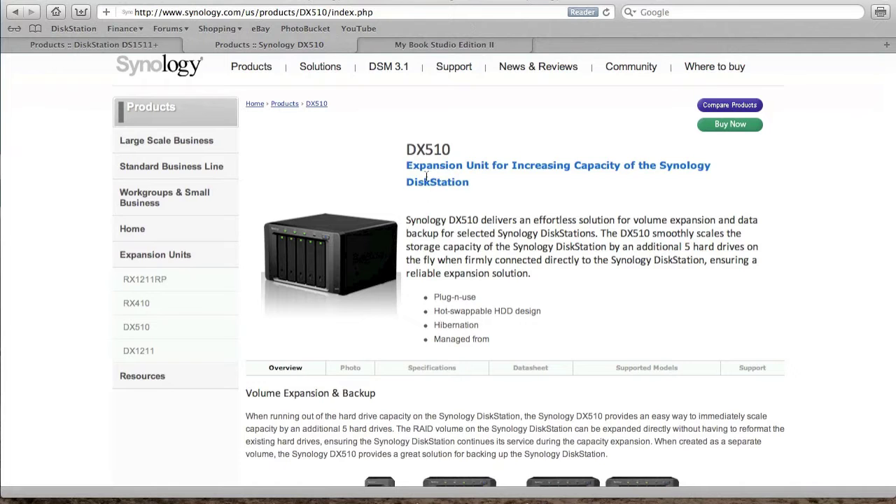
# Step: View the My Book Studio Edition II product page and open its specifications
pyautogui.click(437, 46)
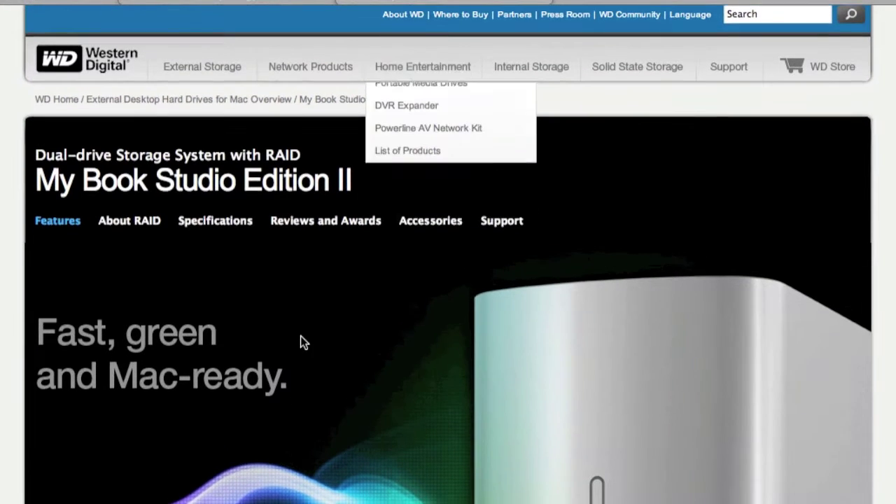
pyautogui.scroll(-5, 300, 335)
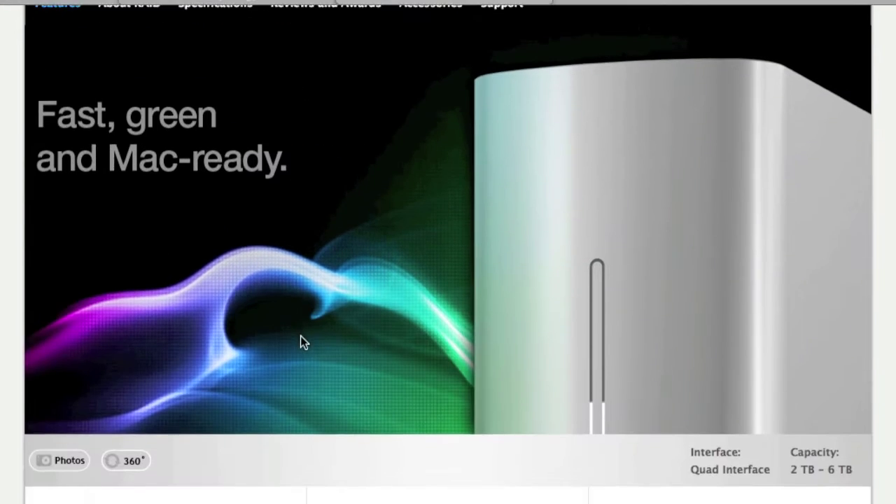
pyautogui.scroll(3, 301, 340)
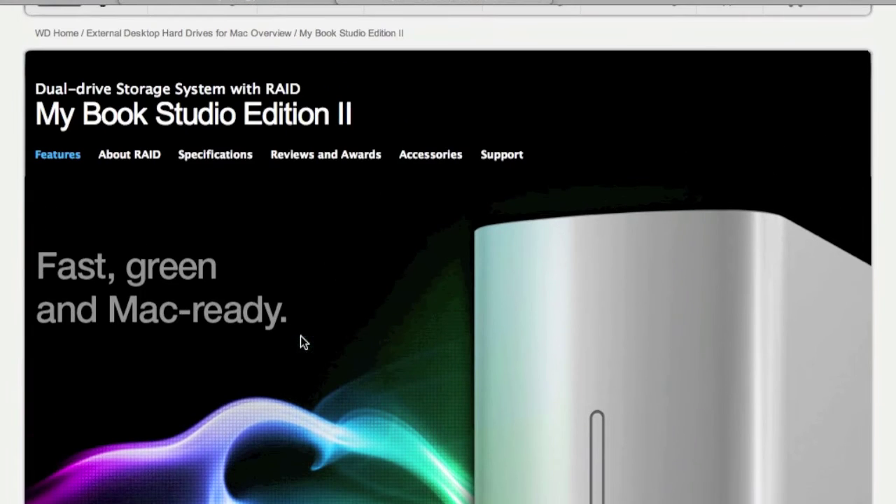
pyautogui.click(209, 153)
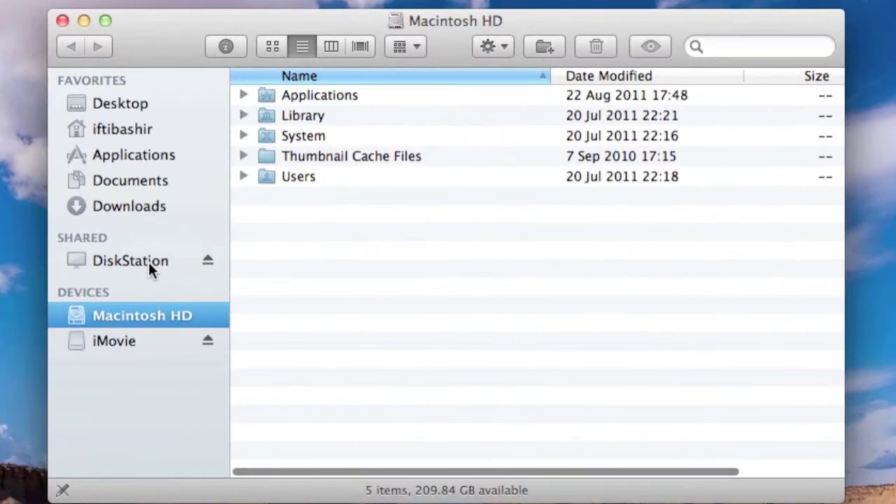
pyautogui.click(149, 261)
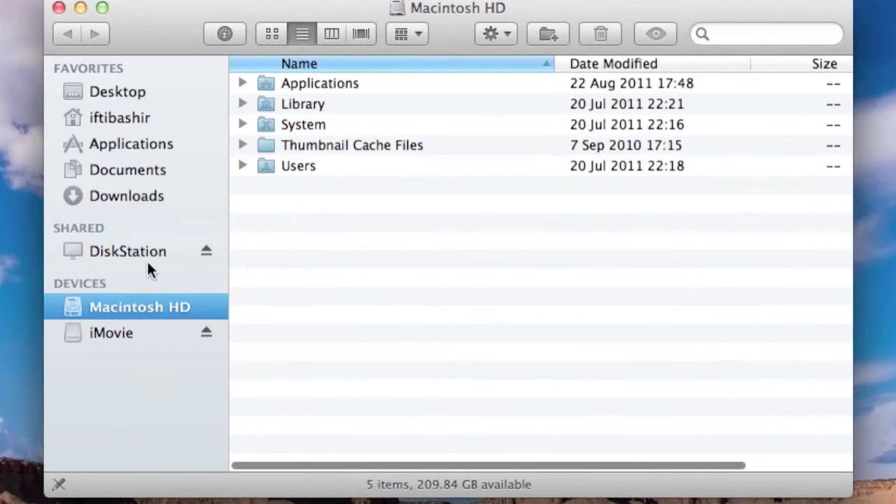
pyautogui.click(147, 252)
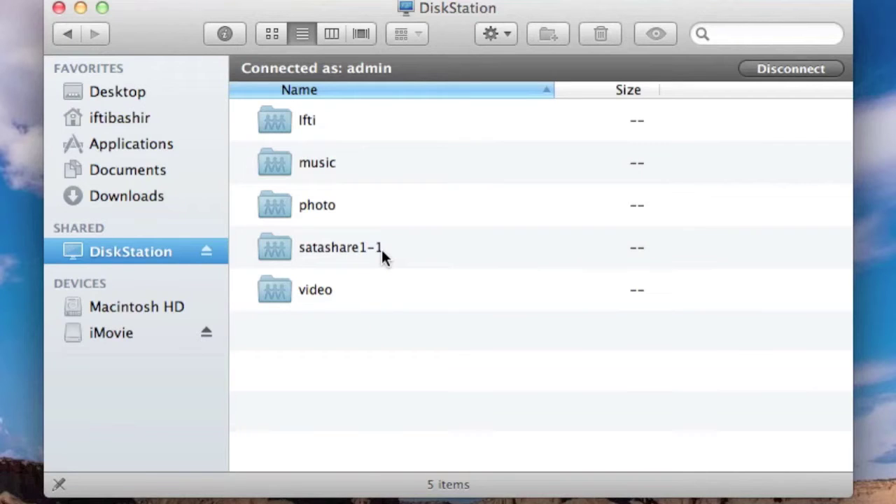
pyautogui.doubleClick(330, 249)
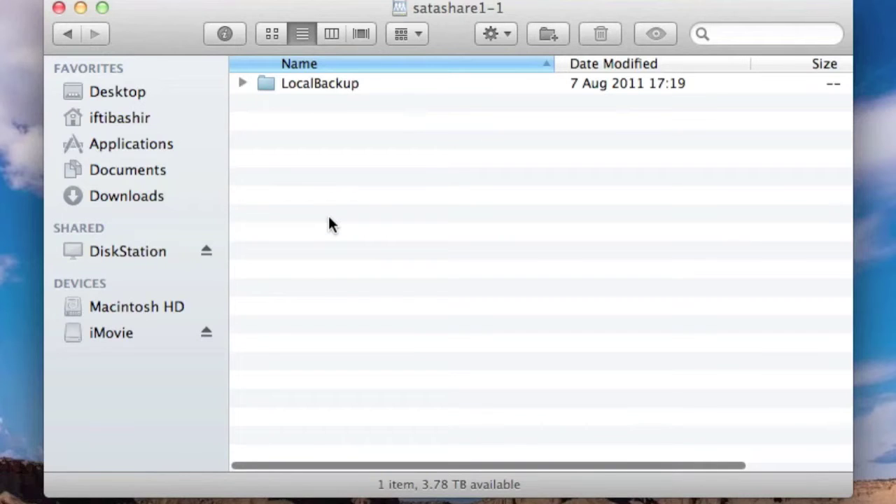
pyautogui.click(66, 34)
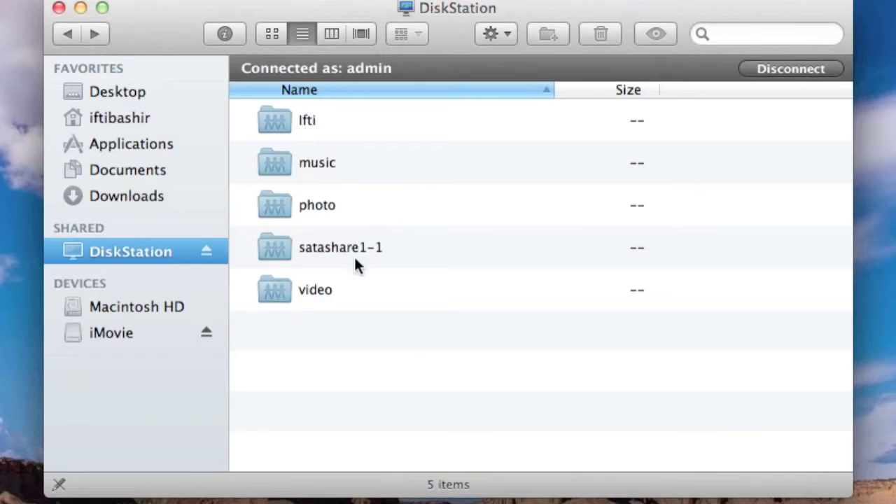
pyautogui.doubleClick(284, 247)
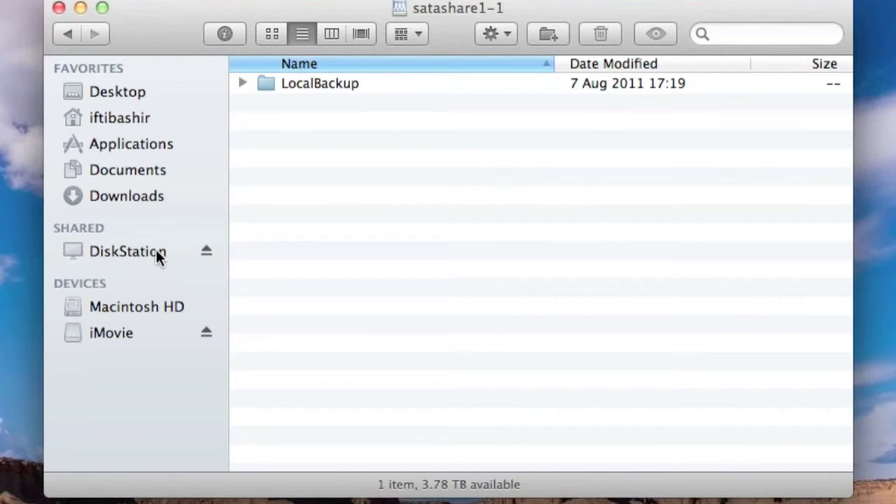
pyautogui.doubleClick(323, 86)
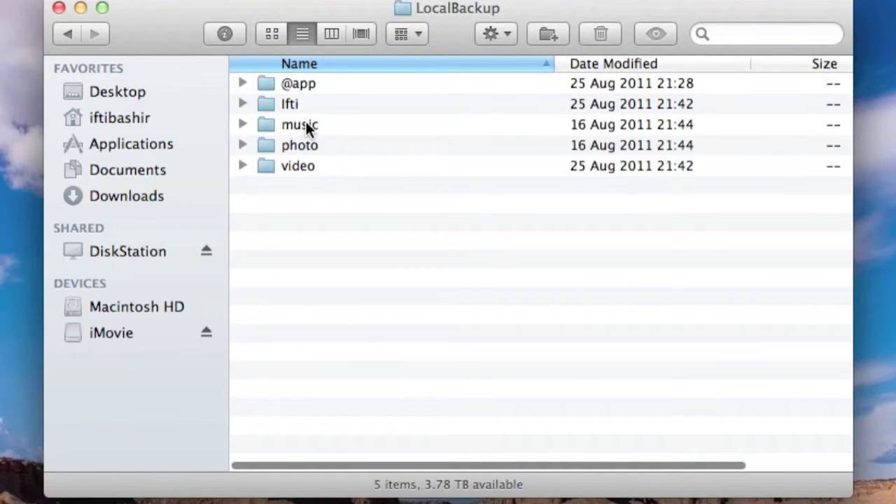
pyautogui.doubleClick(303, 84)
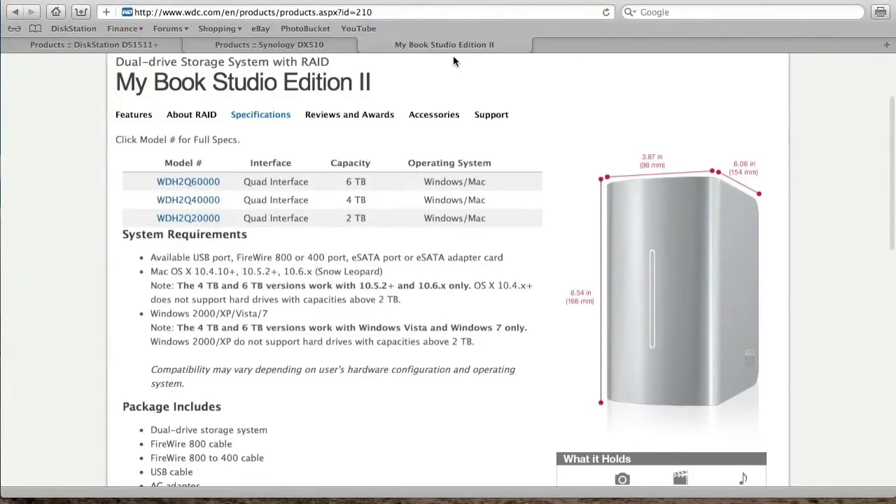
# Step: Switch to Safari, open the DiskStation login page at 10.0.1.20:5000 in a new tab, and log in as admin with the account password
pyautogui.click(80, 12)
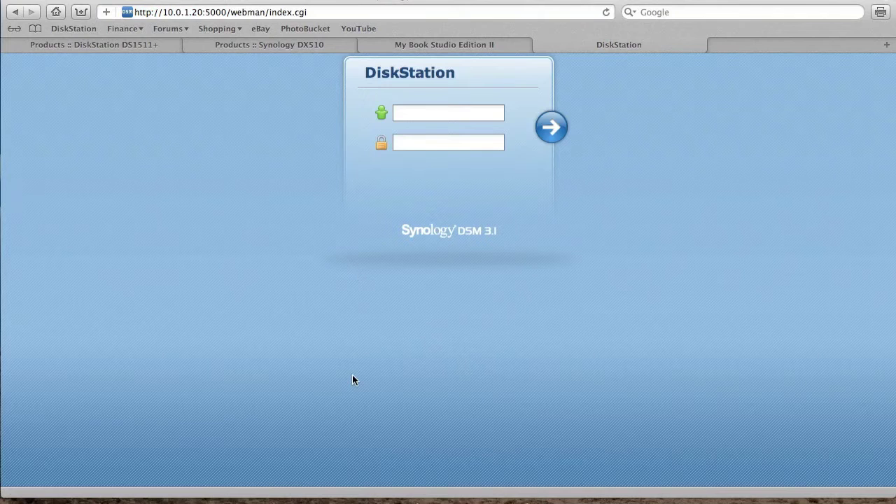
pyautogui.write('admin')
pyautogui.write('••••••')
pyautogui.press('Return')
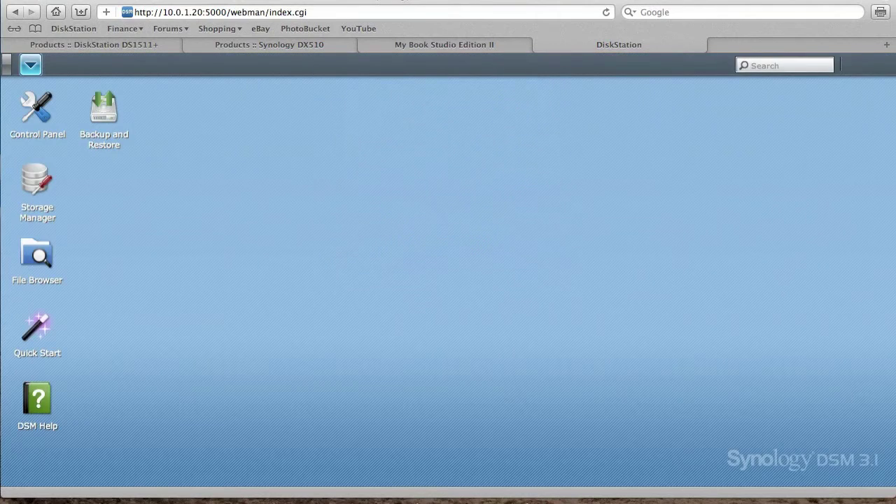
# Step: Check the eSATA disk's information under External Devices in the Control Panel, then close the Control Panel
pyautogui.click(41, 117)
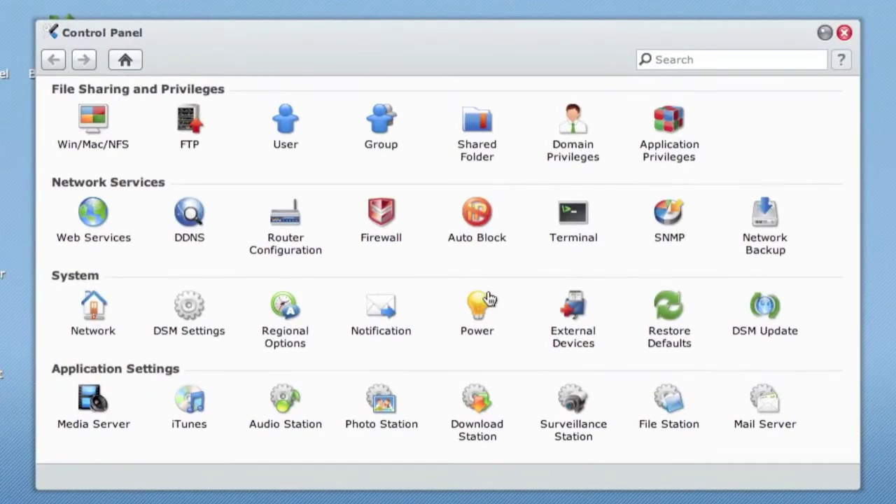
pyautogui.click(574, 315)
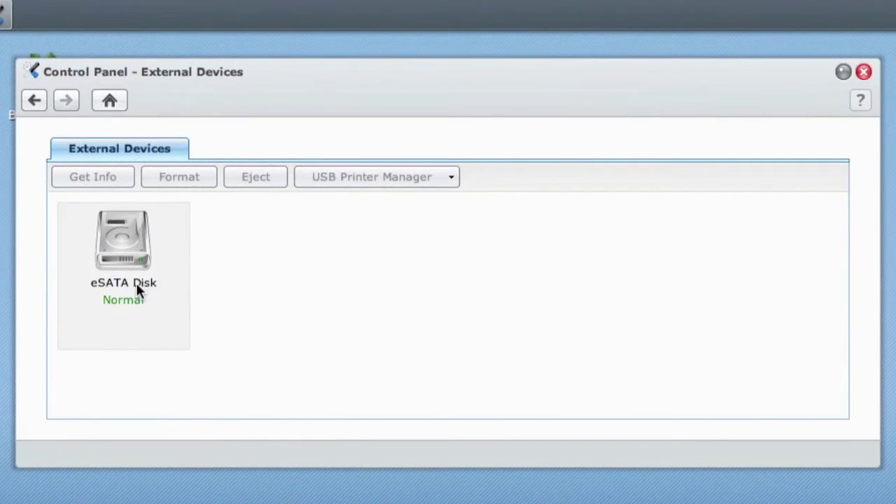
pyautogui.click(127, 245)
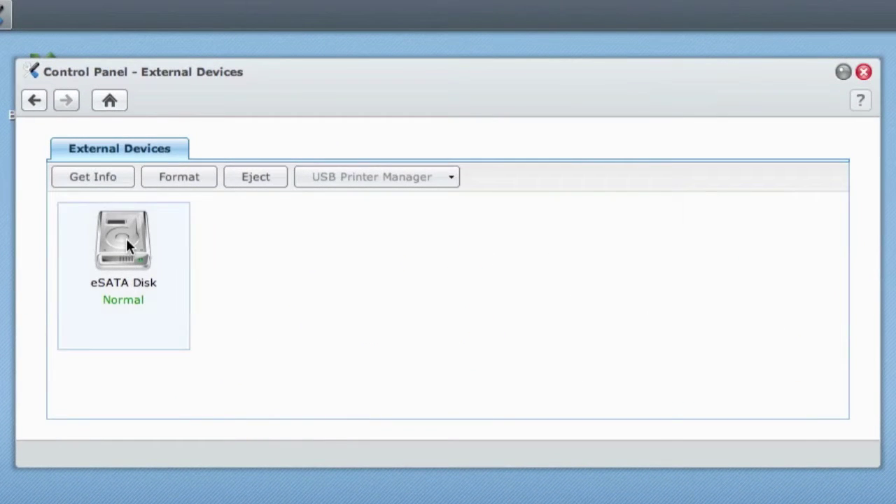
pyautogui.click(113, 181)
pyautogui.click(33, 103)
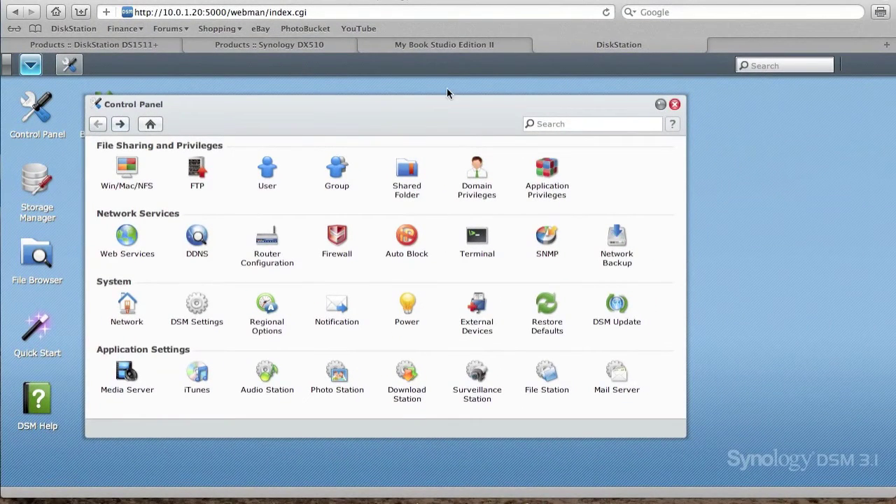
pyautogui.click(674, 104)
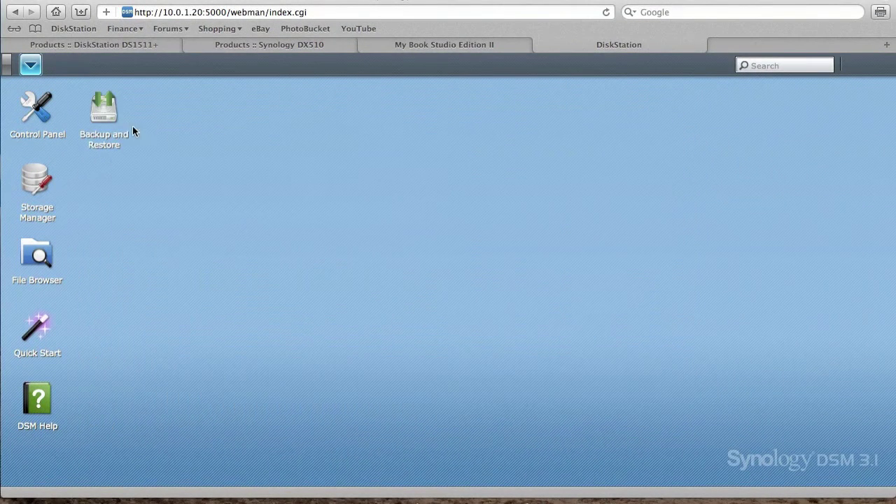
# Step: Open Backup and Restore and examine the Full Backup task, the configuration backup options and the shared folder sync list
pyautogui.click(77, 105)
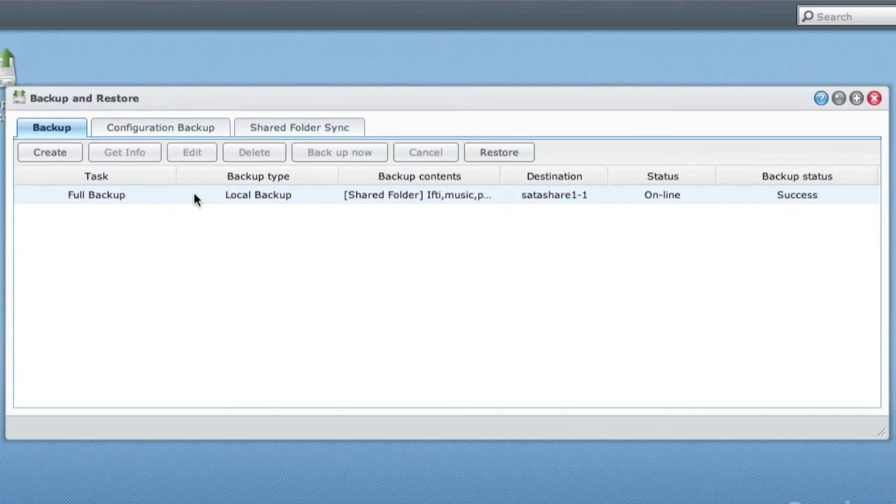
pyautogui.click(174, 199)
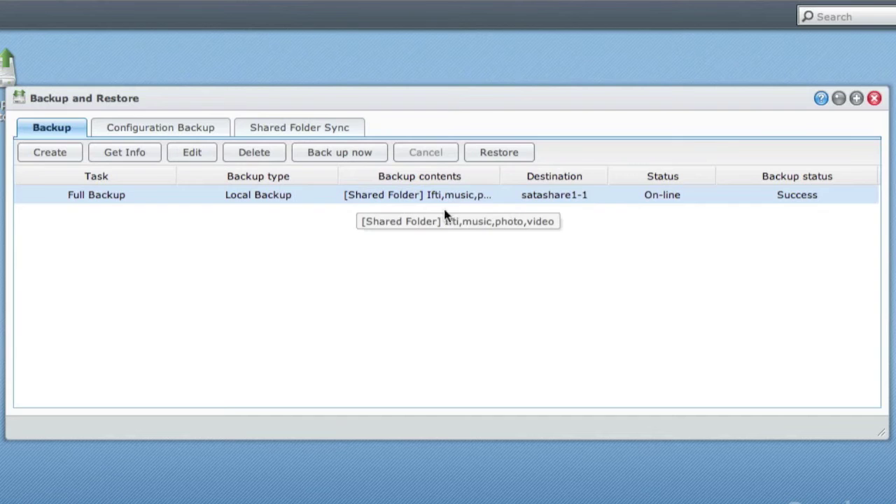
pyautogui.click(201, 133)
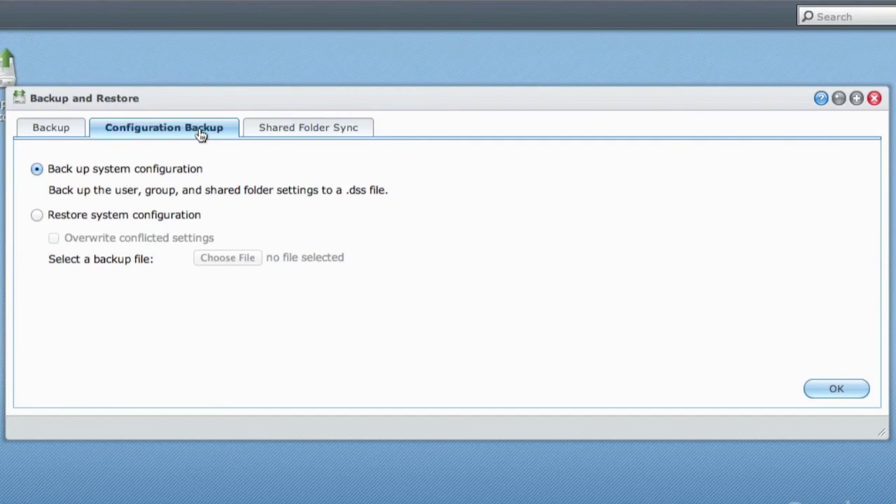
pyautogui.click(279, 131)
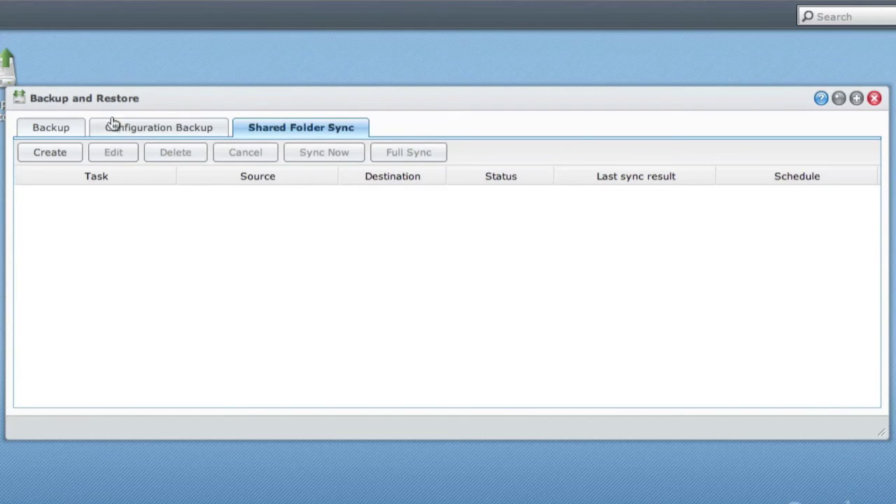
pyautogui.click(52, 130)
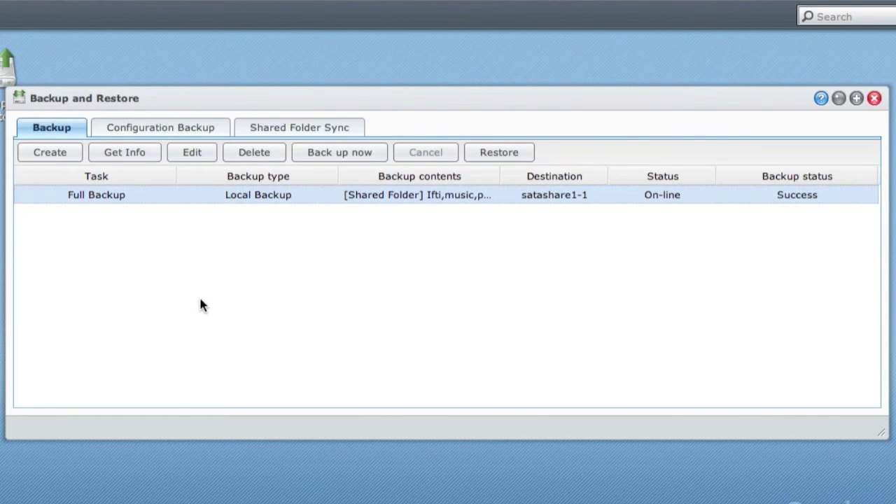
# Step: Start a new backup task named My backup Set 1, using Local Backup and the default destination with metadata backup enabled
pyautogui.click(60, 154)
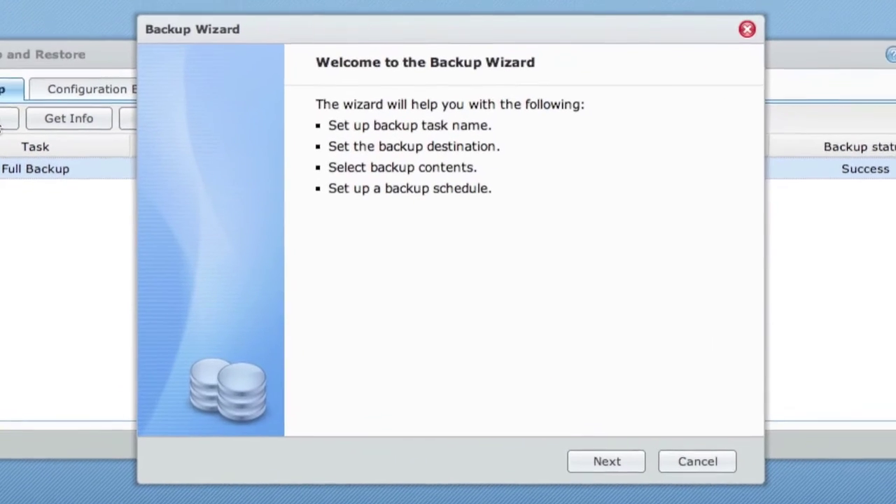
pyautogui.click(584, 472)
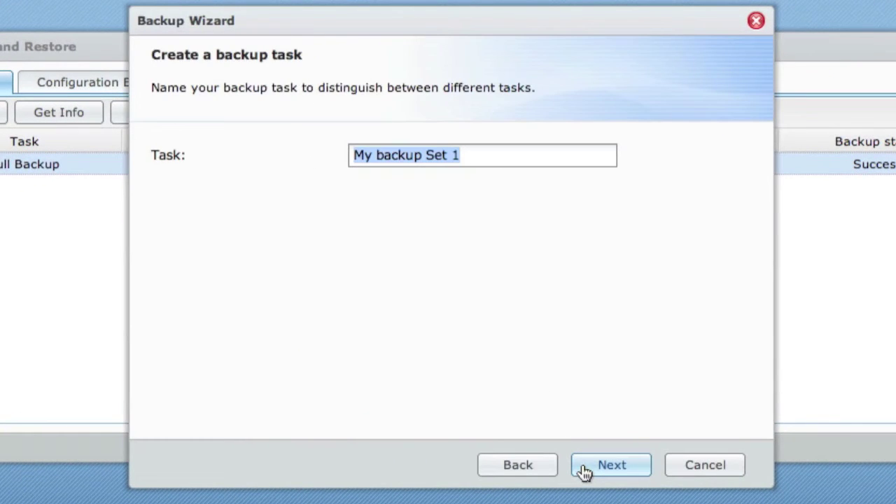
pyautogui.click(594, 472)
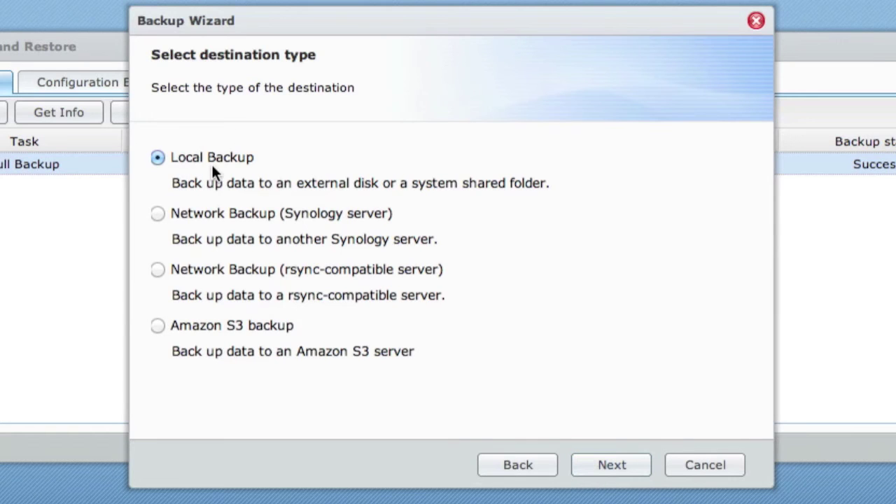
pyautogui.click(588, 469)
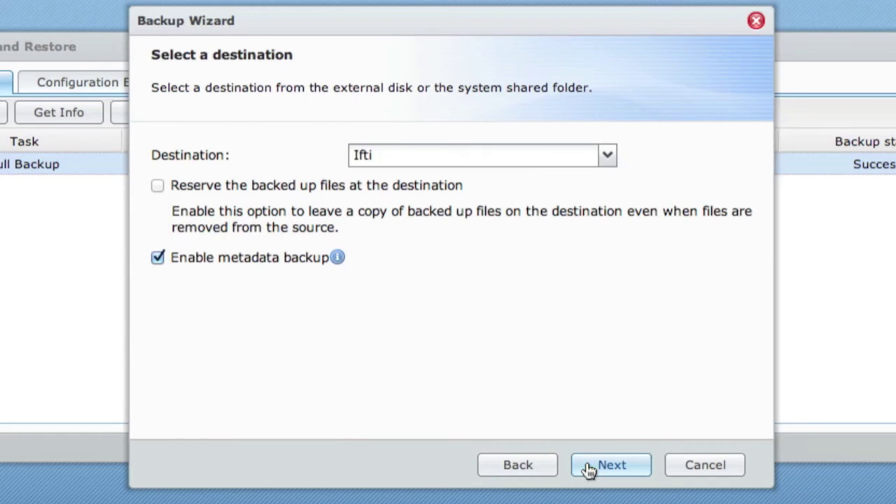
pyautogui.click(588, 470)
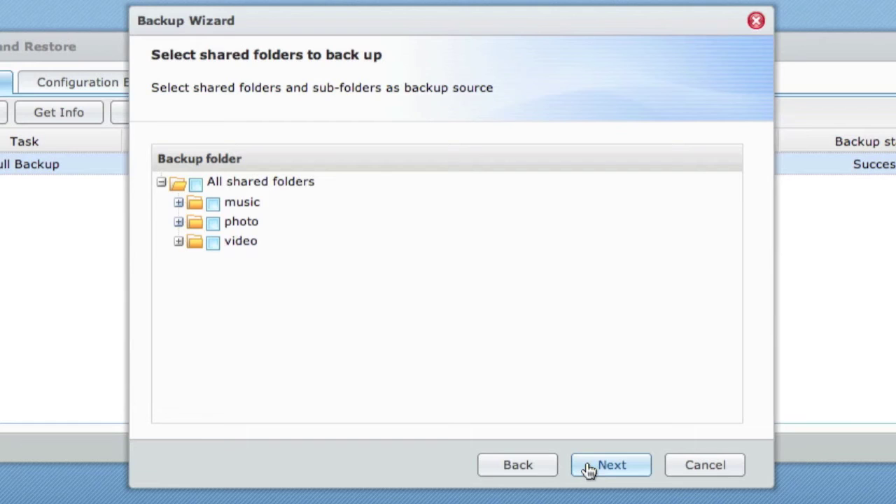
# Step: Try to continue without choosing any shared folder or application, and return to select the music folder as the backup source
pyautogui.click(588, 470)
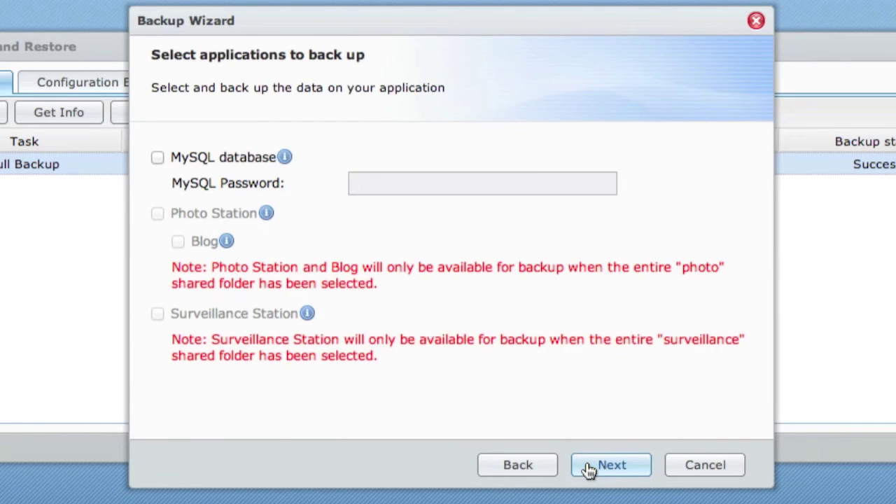
pyautogui.click(588, 469)
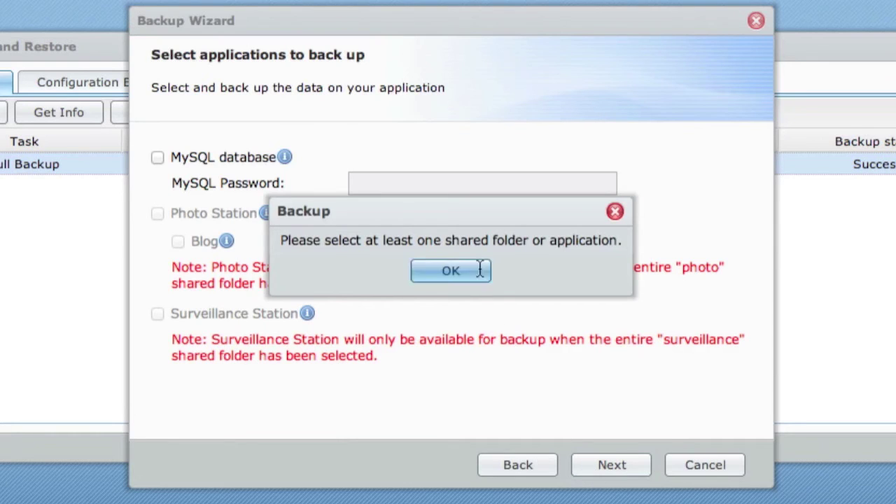
pyautogui.click(450, 271)
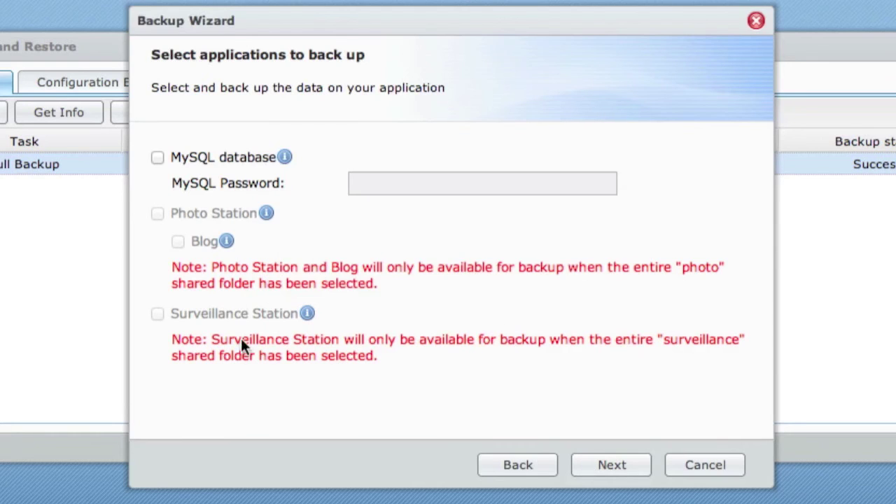
pyautogui.click(488, 470)
pyautogui.click(214, 204)
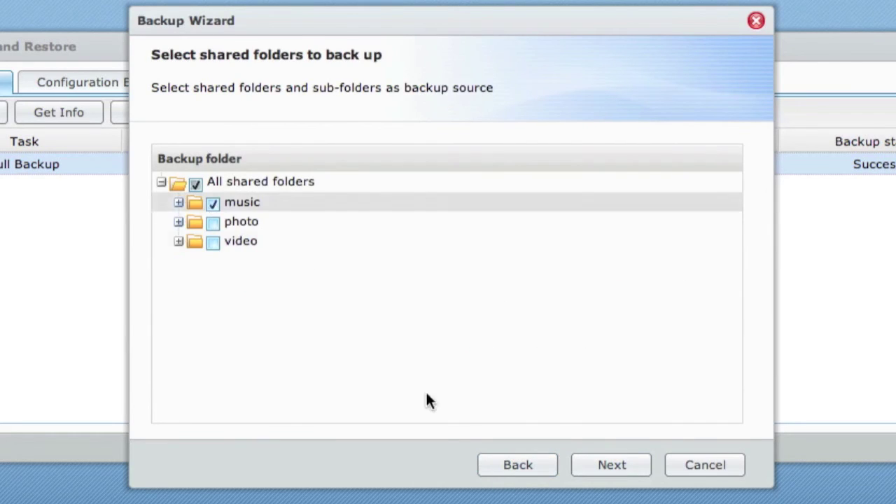
# Step: Examine the backup schedule options without backing up any application, cancel the new backup task and close Backup and Restore
pyautogui.click(596, 468)
pyautogui.click(597, 471)
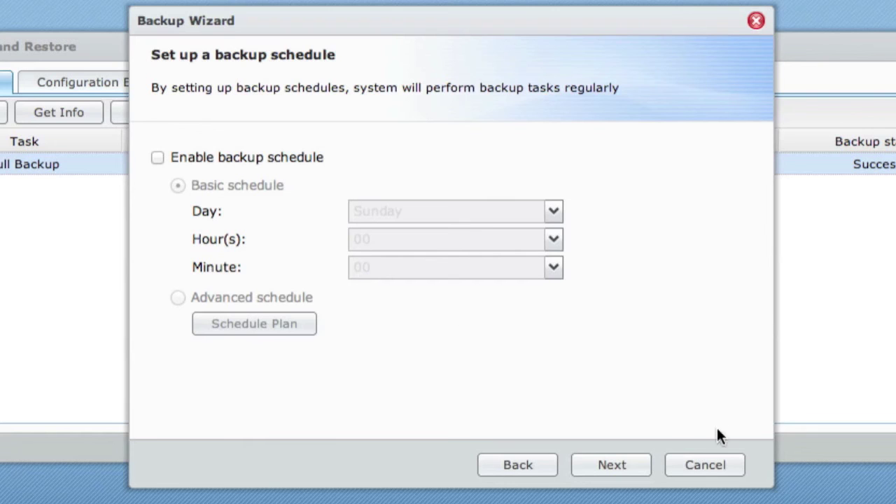
pyautogui.click(712, 465)
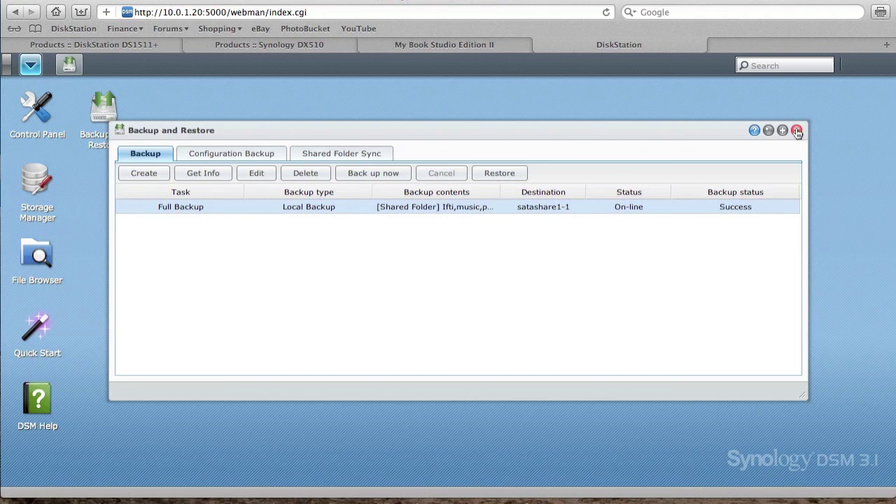
pyautogui.click(797, 131)
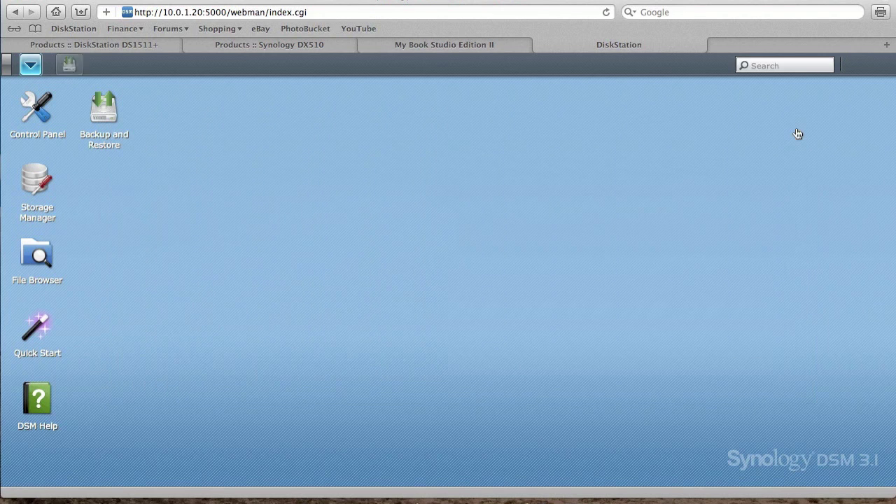